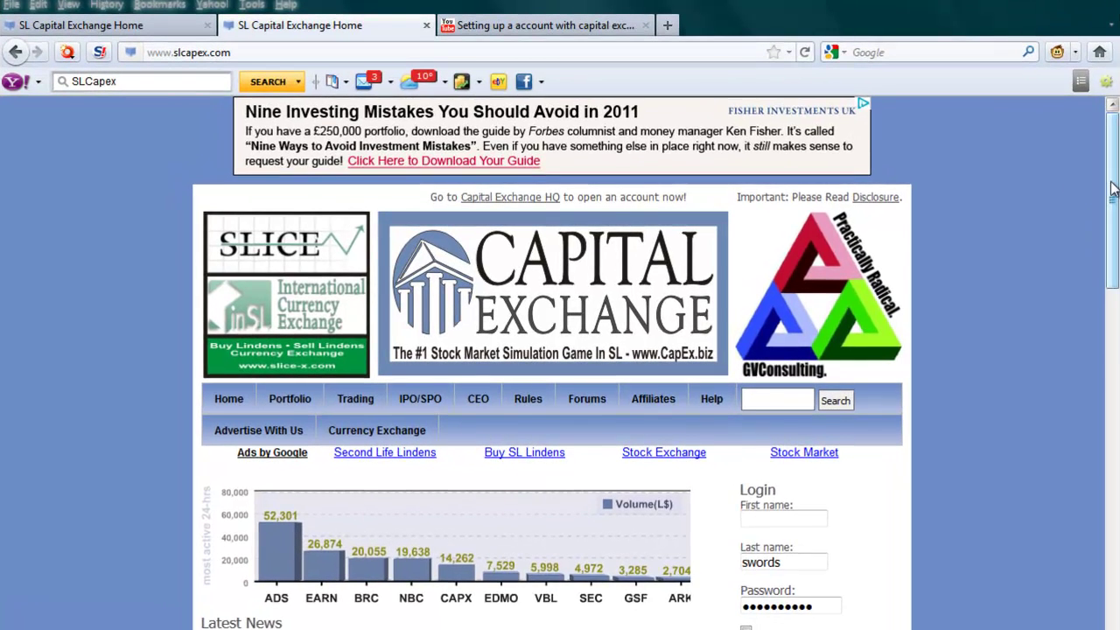
Enter the account's first name, last name and password, tick Stay logged in, and submit the login
scroll(1085, 230, "down", 3)
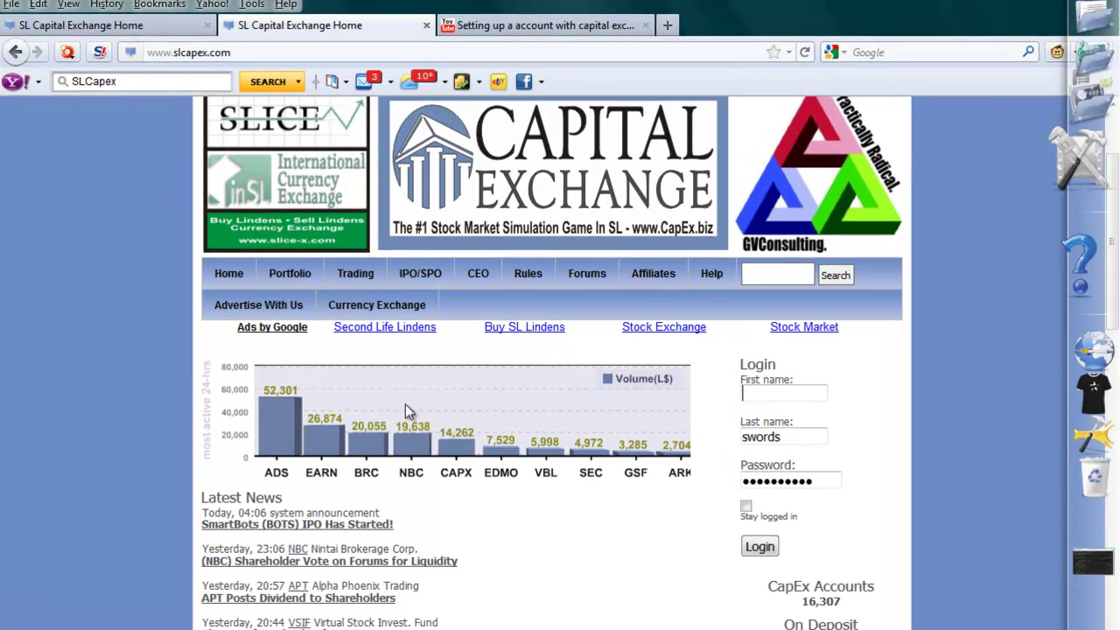
left_click(800, 399)
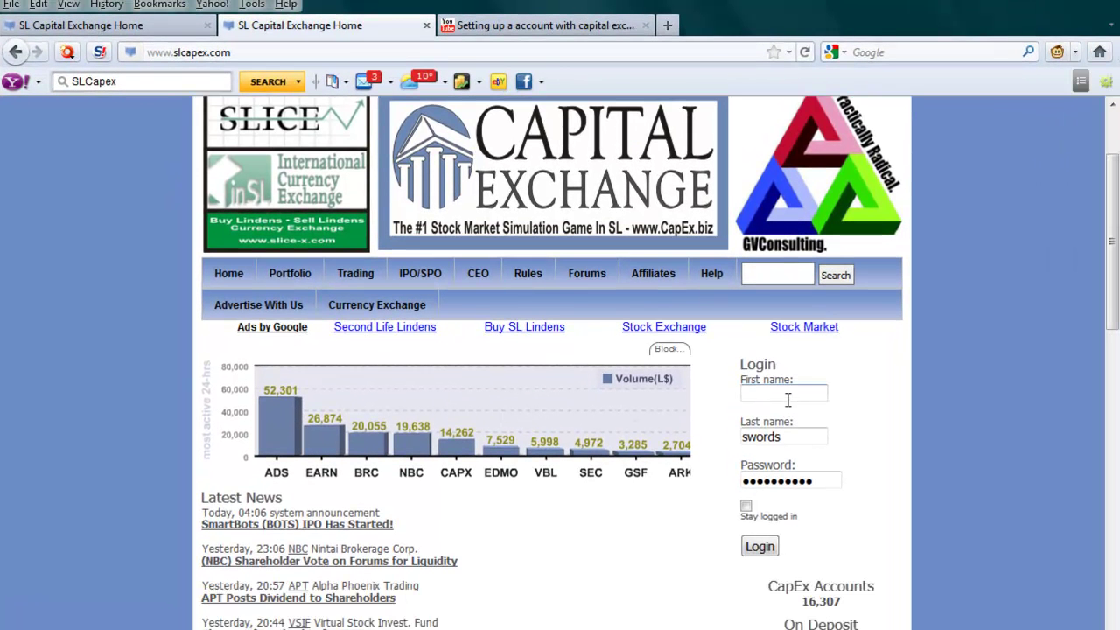
type("calgacus")
left_click(816, 433)
left_click_drag(828, 481, 689, 477)
type("•••••")
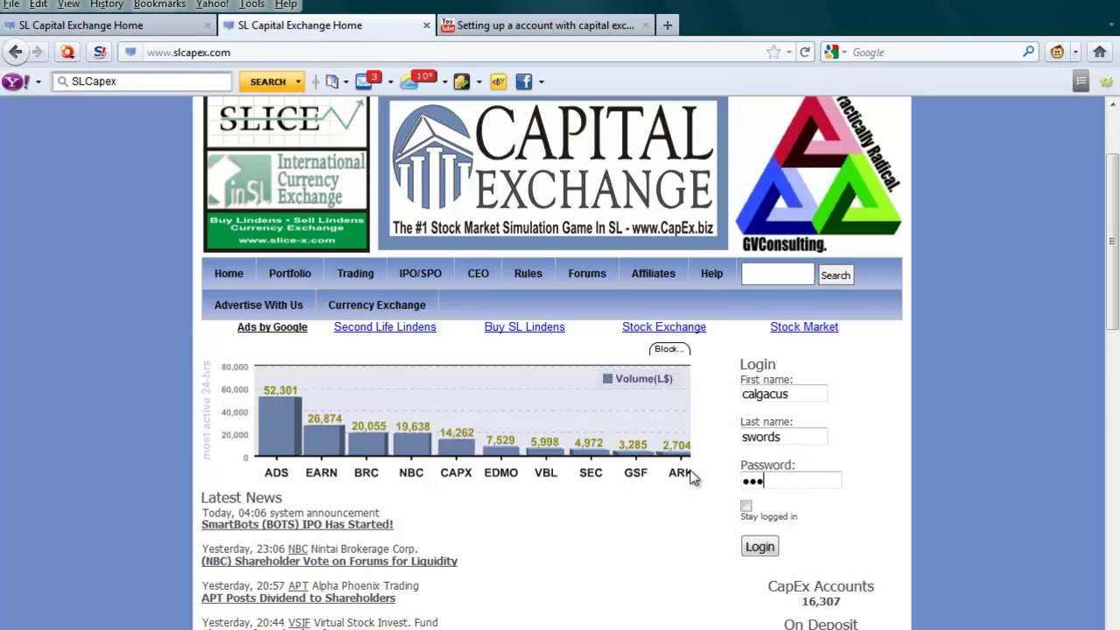
key("BackSpace")
key("BackSpace")
key("BackSpace")
key("BackSpace")
key("BackSpace")
type("•••••••••••••")
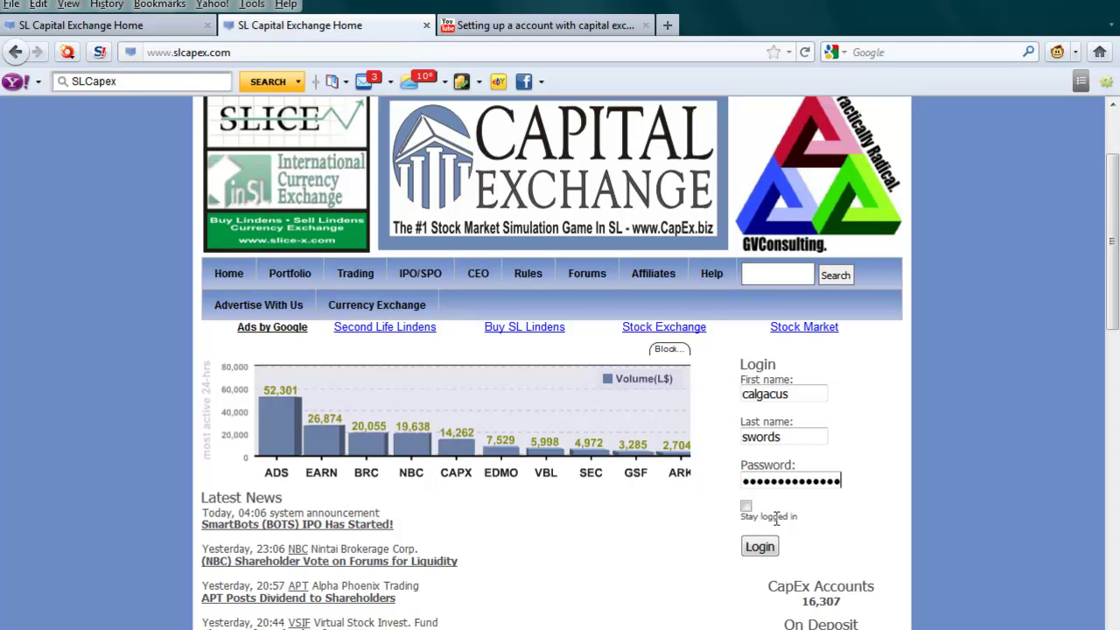
left_click(745, 507)
left_click(761, 549)
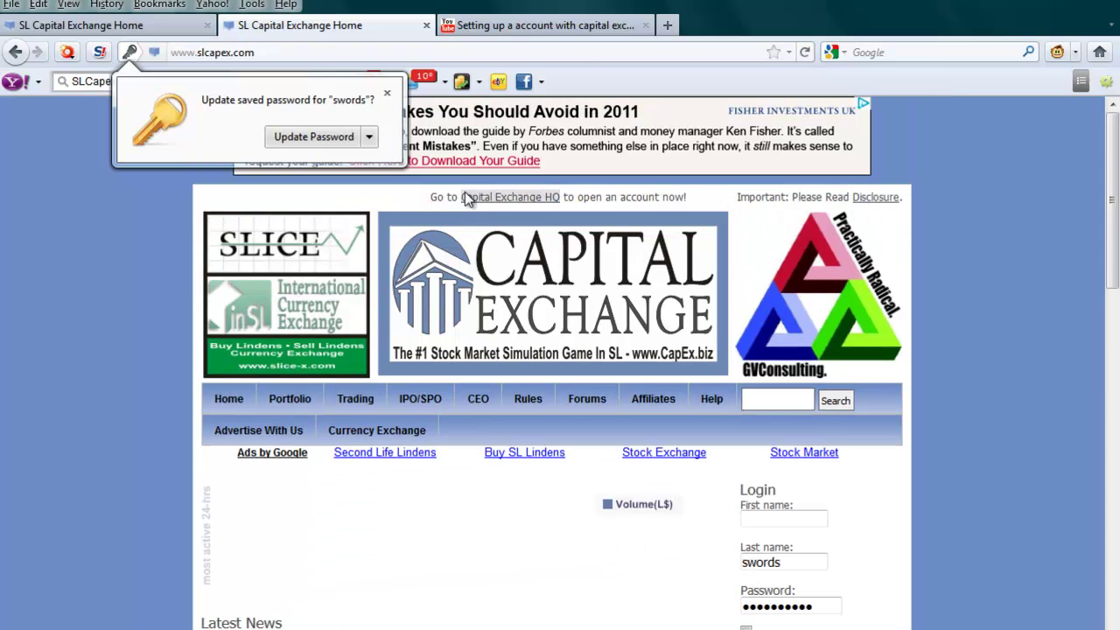
After the reload, re-enter the first name and password and tick Stay logged in again
left_click(776, 517)
type("calgacus")
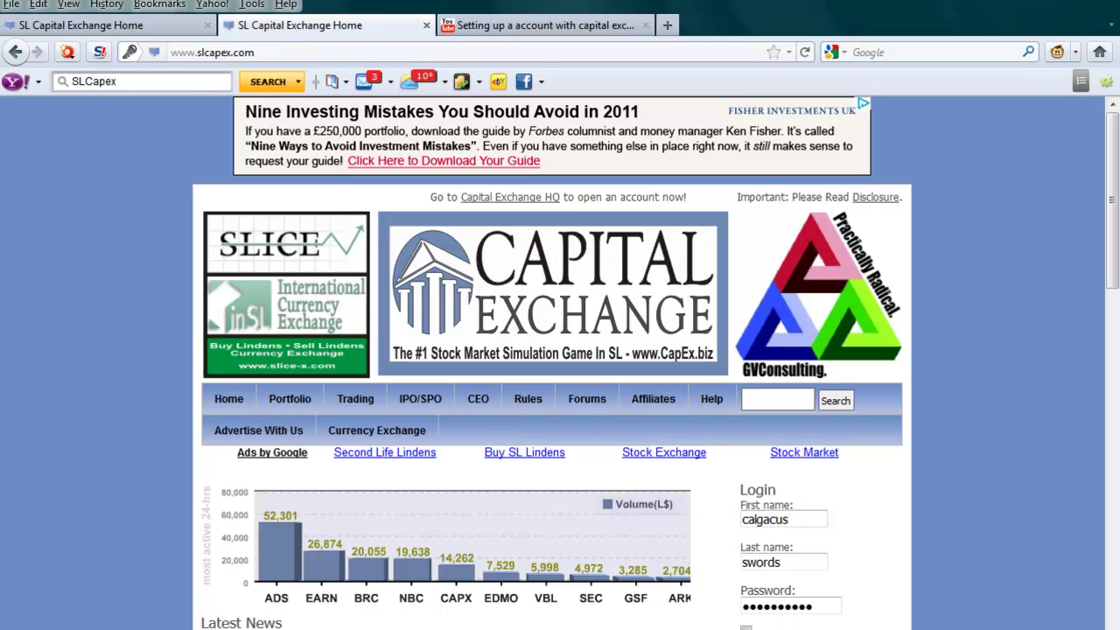
left_click_drag(823, 606, 723, 610)
type("•••••••••••••")
scroll(718, 611, "down", 4)
left_click(747, 431)
Log in and review the Portfolio page: main account at L$1.00, no stocks, no watchlist
left_click(757, 478)
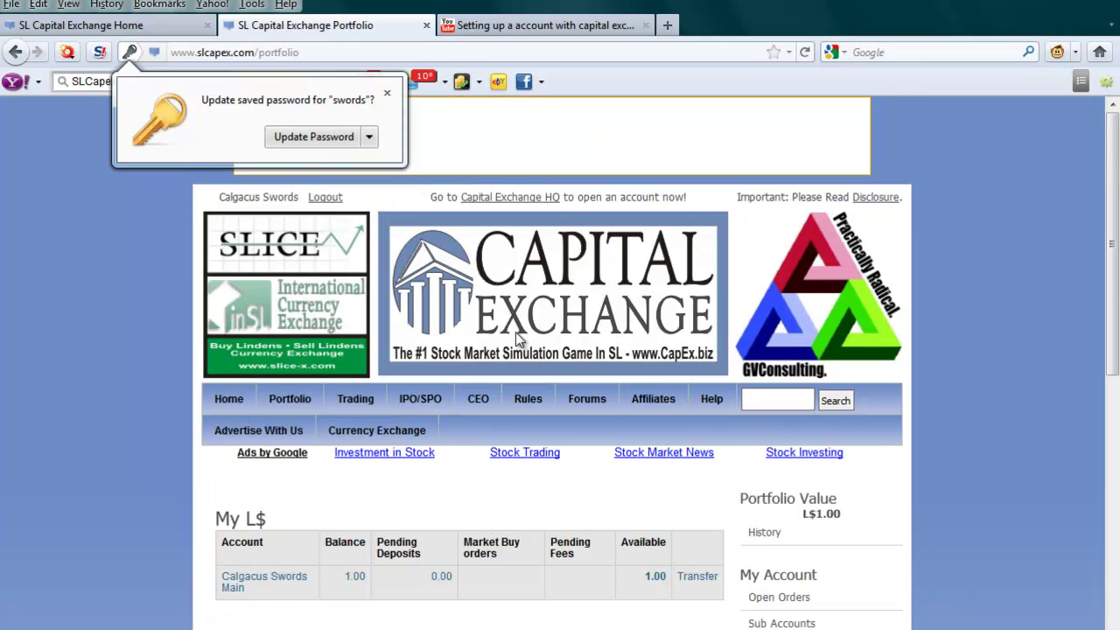
scroll(525, 341, "down", 4)
scroll(505, 319, "up", 2)
scroll(496, 319, "up", 2)
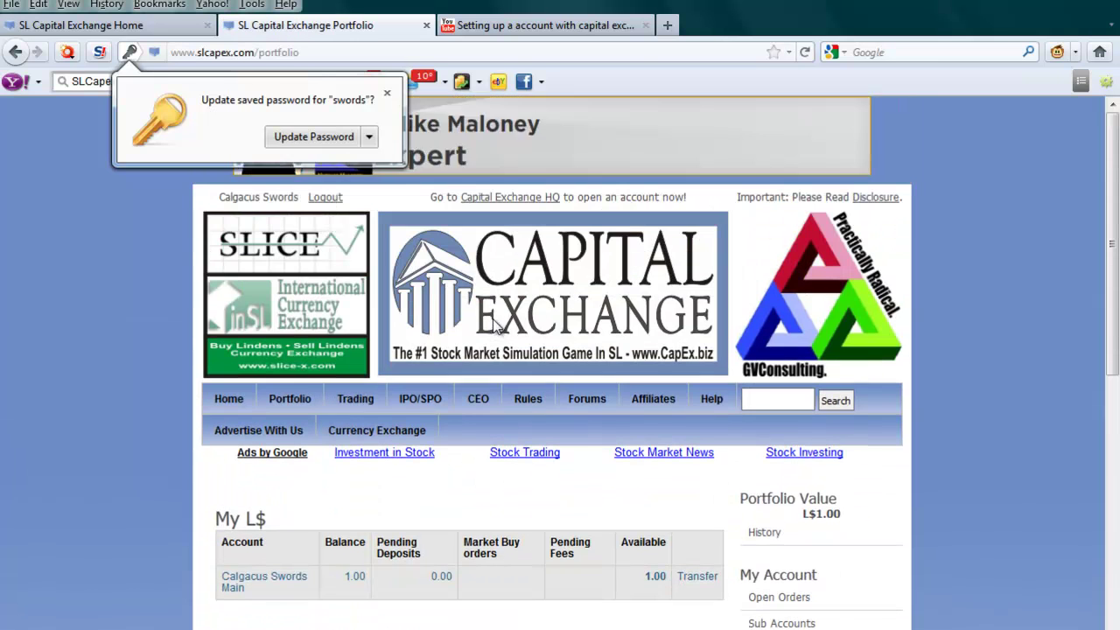
scroll(359, 302, "down", 2)
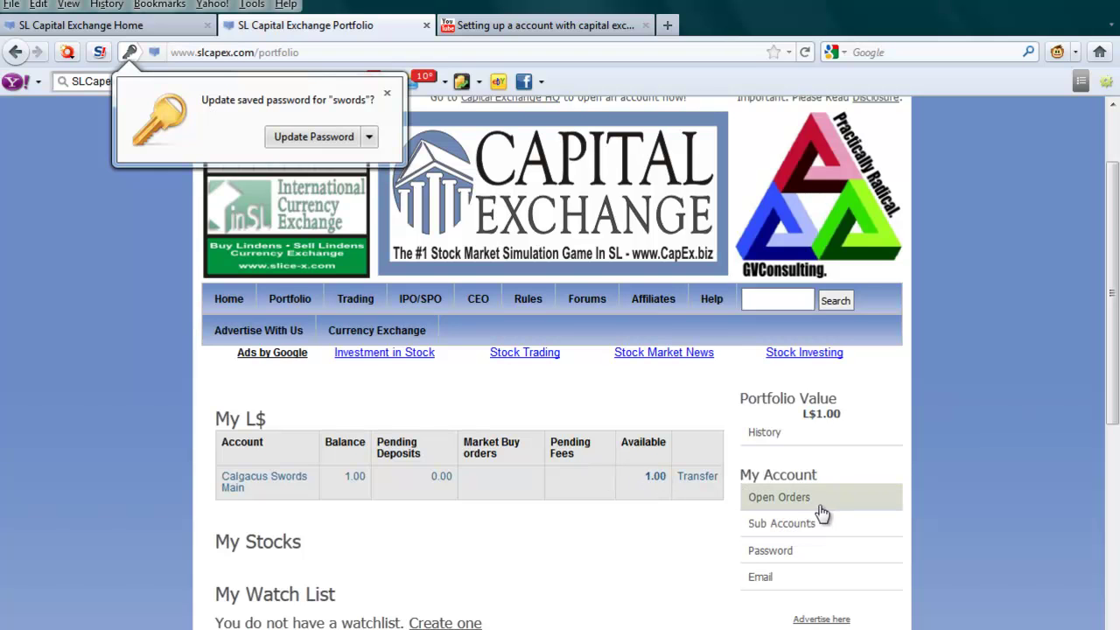
scroll(816, 534, "down", 2)
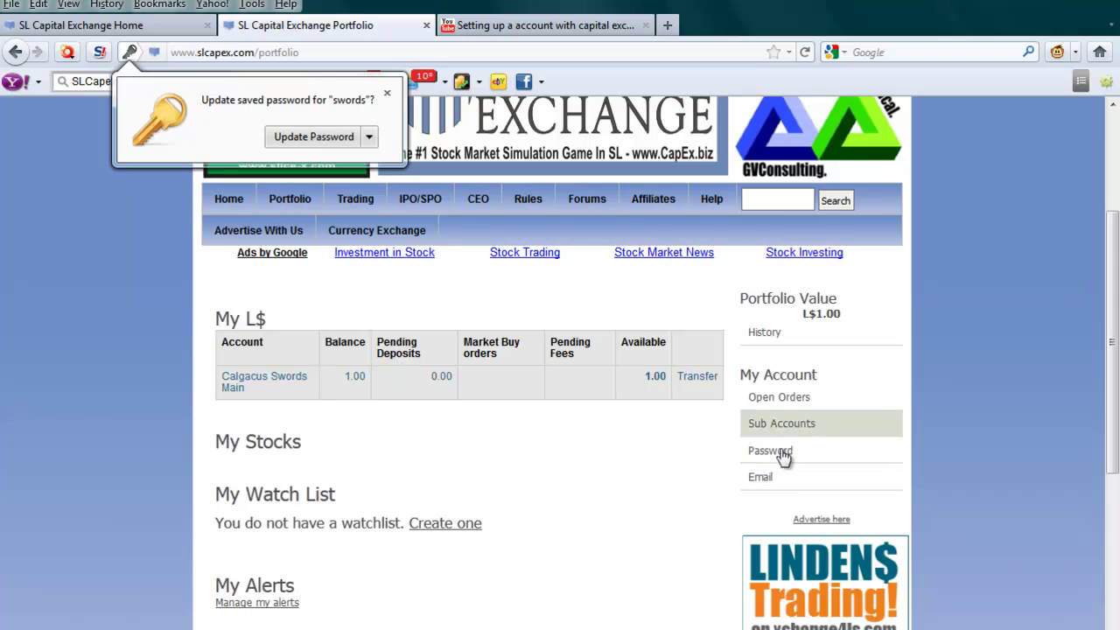
scroll(393, 467, "up", 2)
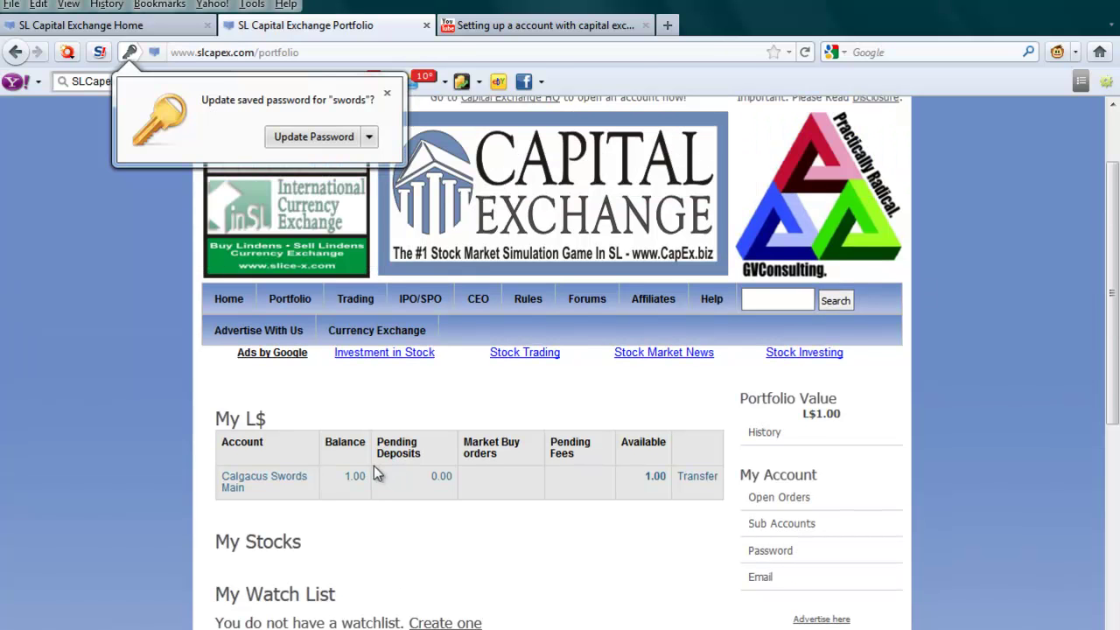
scroll(355, 446, "down", 2)
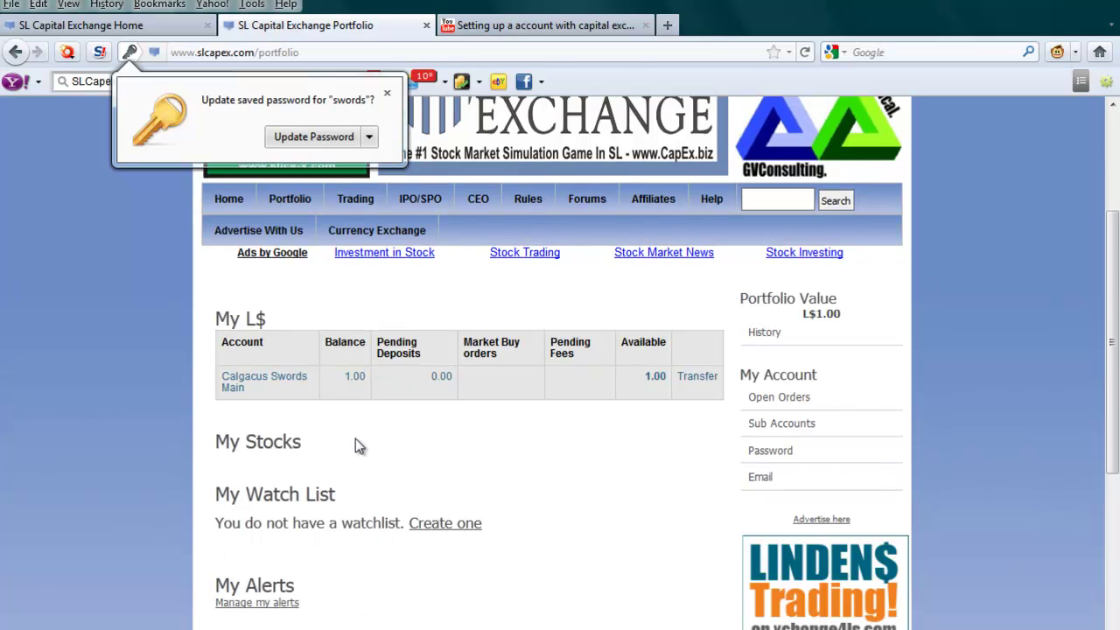
scroll(355, 446, "up", 2)
scroll(355, 438, "down", 4)
scroll(356, 438, "up", 6)
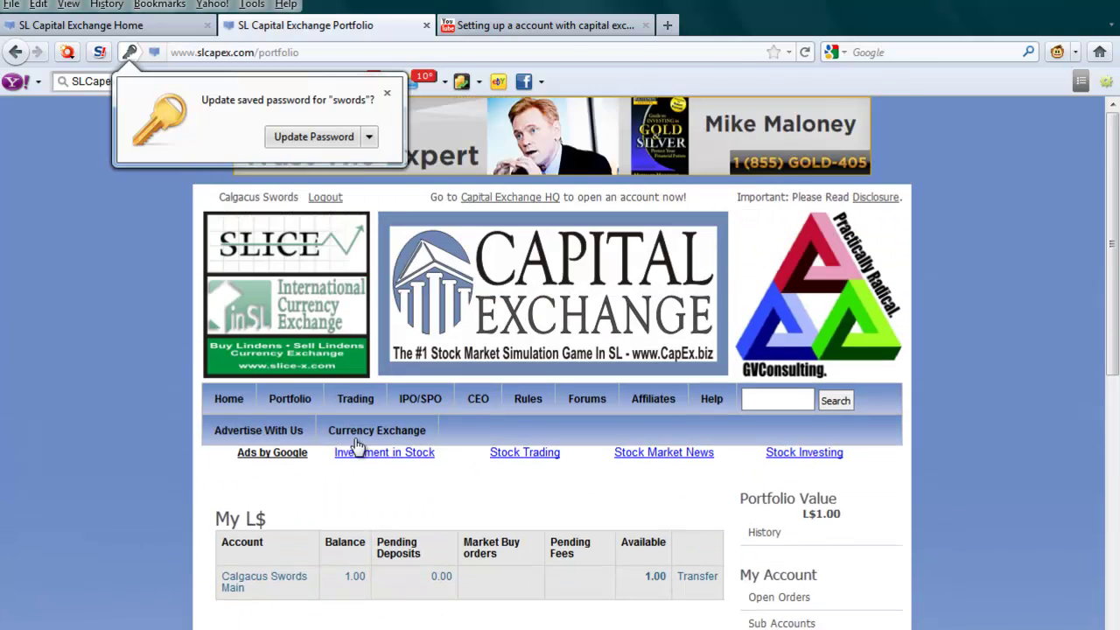
scroll(355, 438, "down", 4)
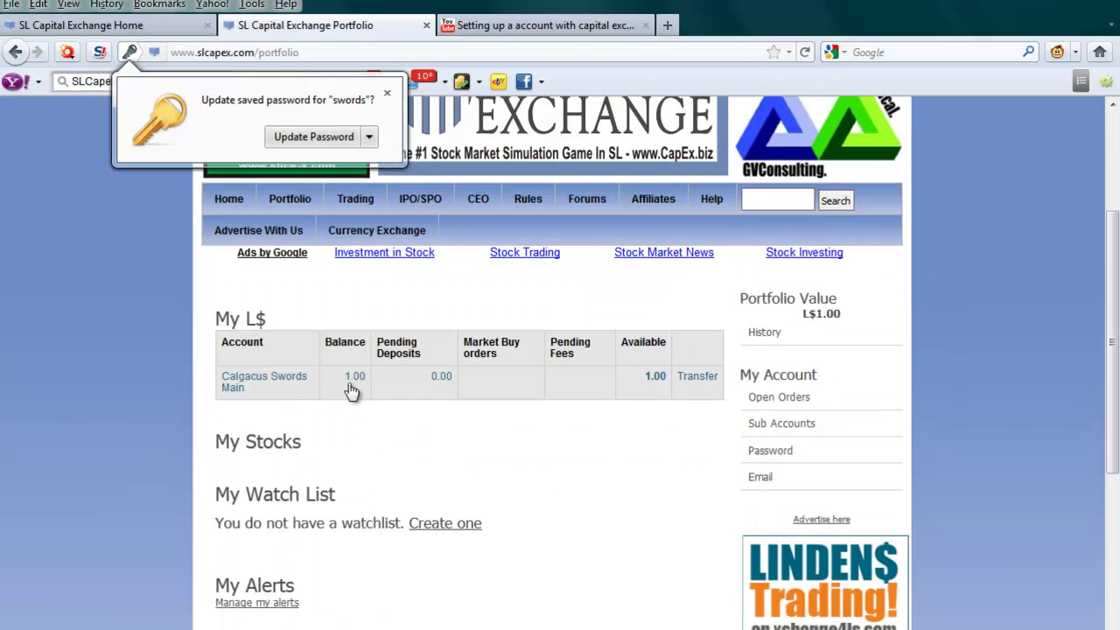
scroll(346, 325, "up", 4)
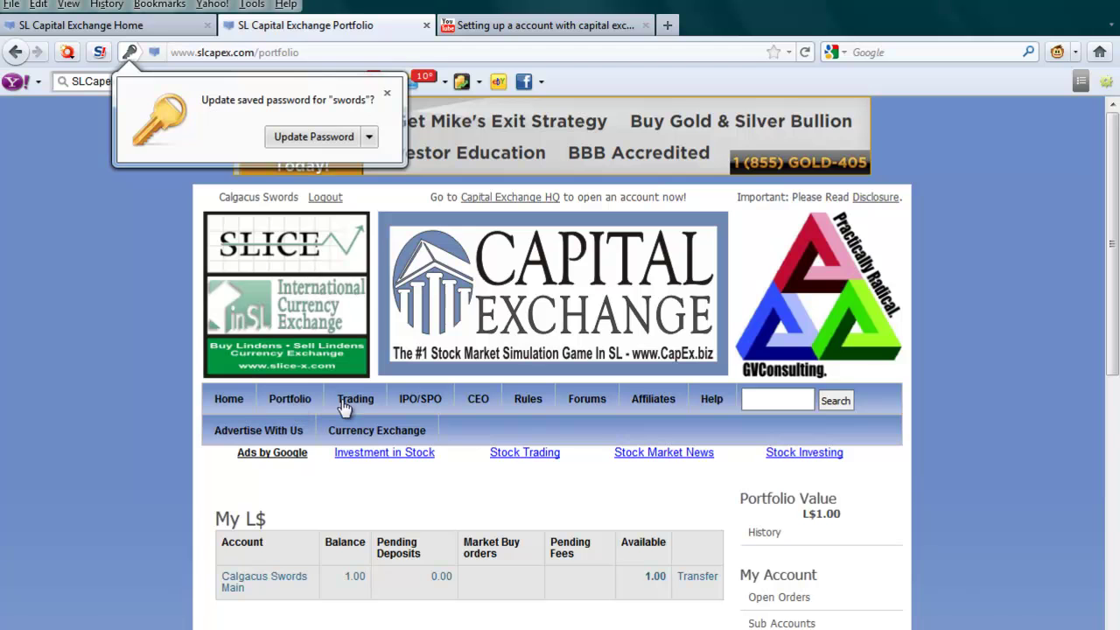
From the Trading page's company price list, open the Earn2Life.com (EARN) stock page
left_click(354, 401)
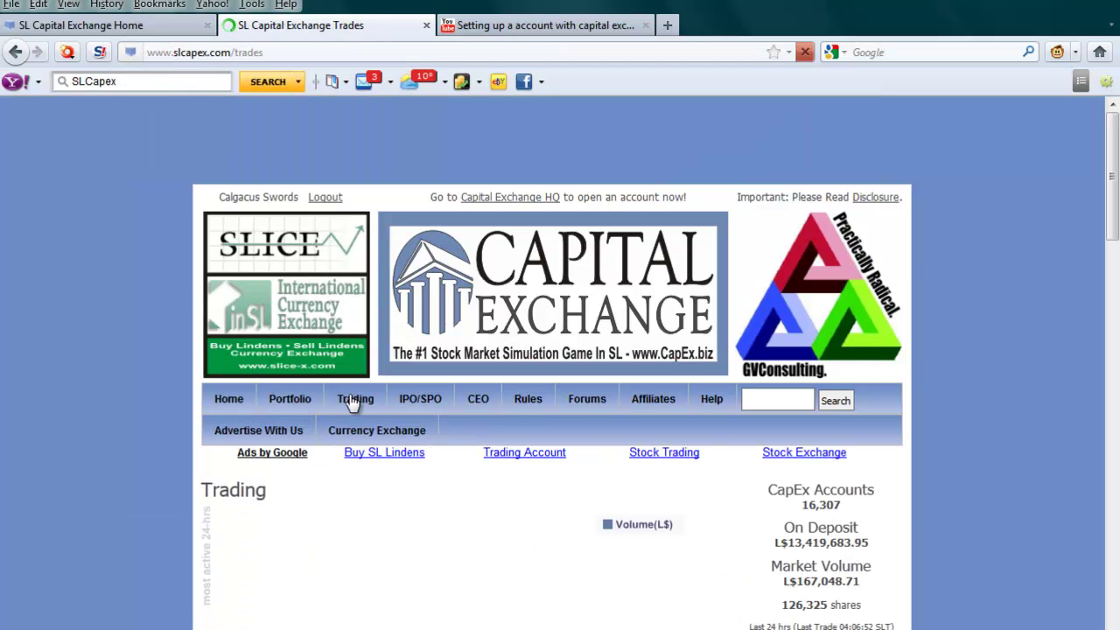
scroll(353, 401, "down", 8)
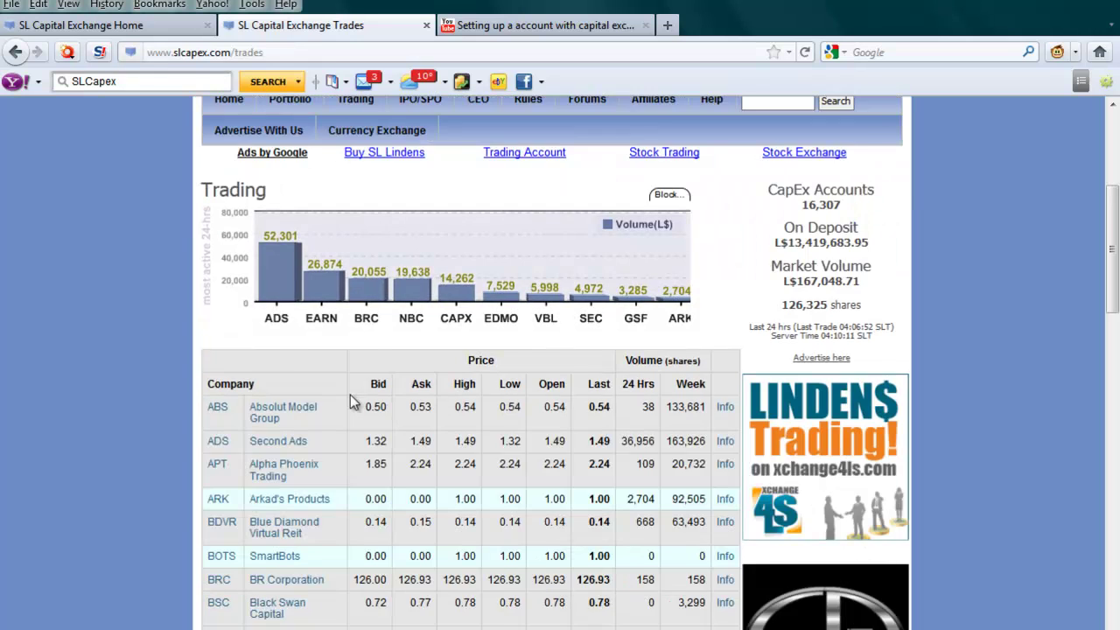
scroll(350, 398, "down", 6)
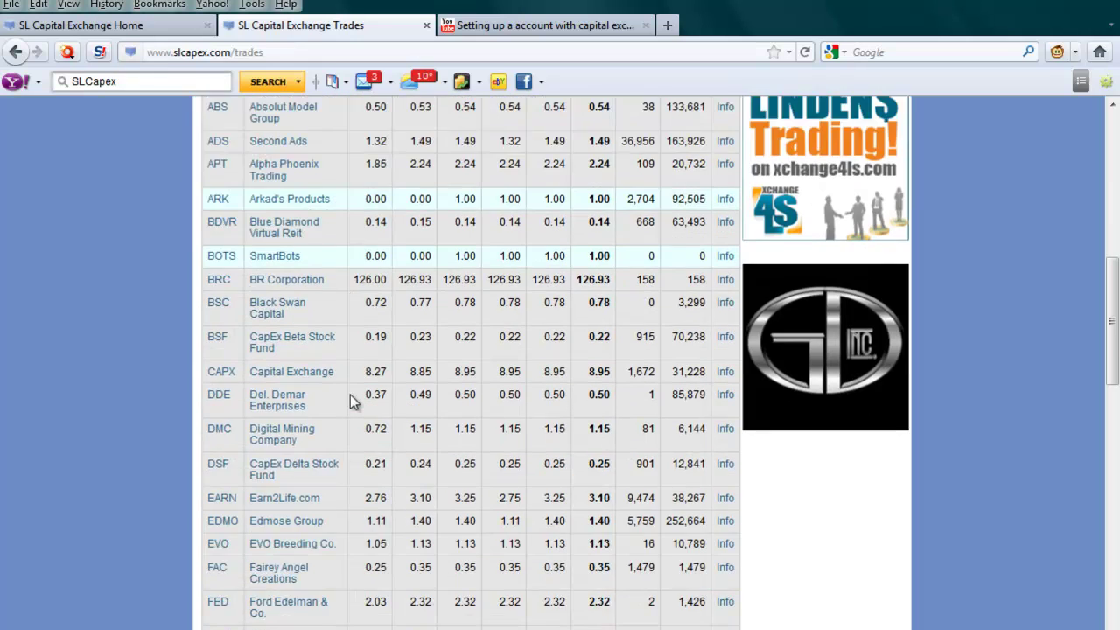
scroll(350, 398, "down", 2)
scroll(350, 398, "down", 2)
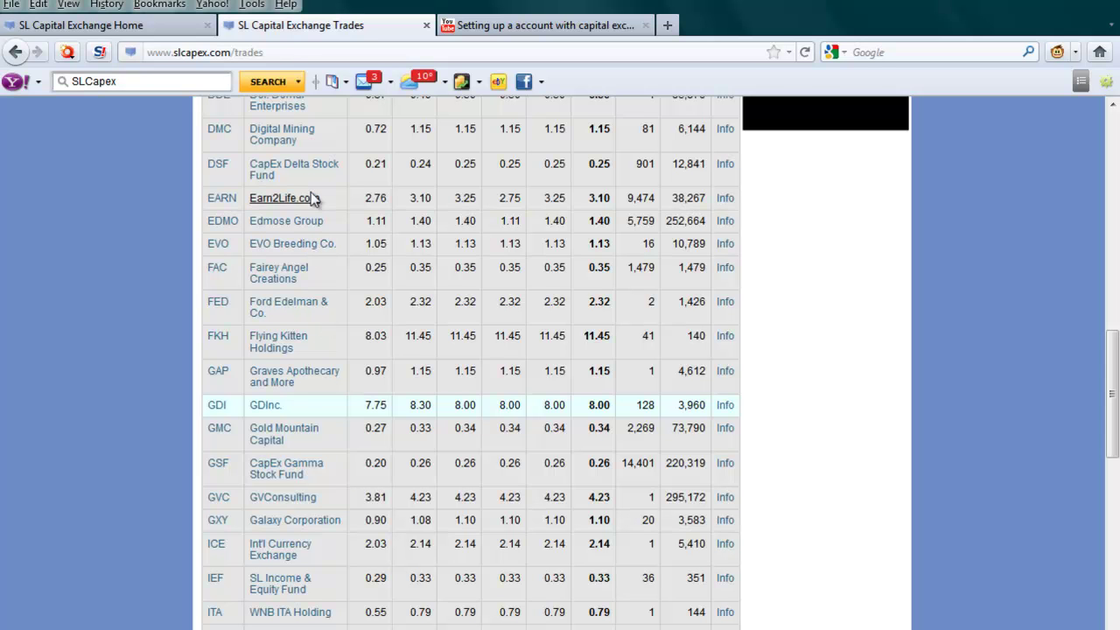
scroll(303, 258, "up", 2)
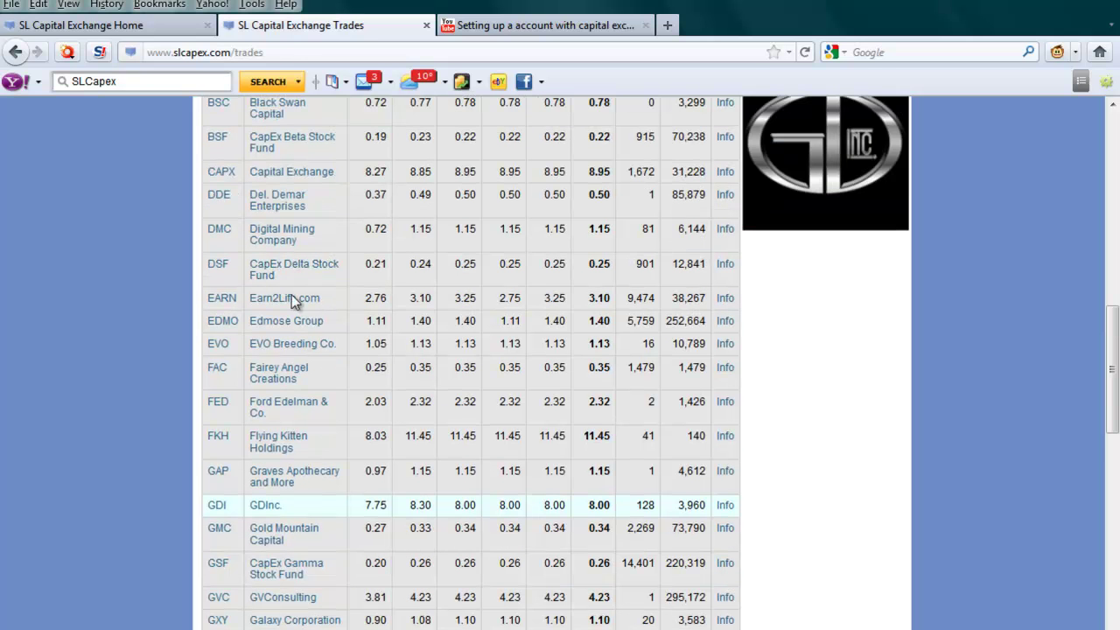
left_click(294, 302)
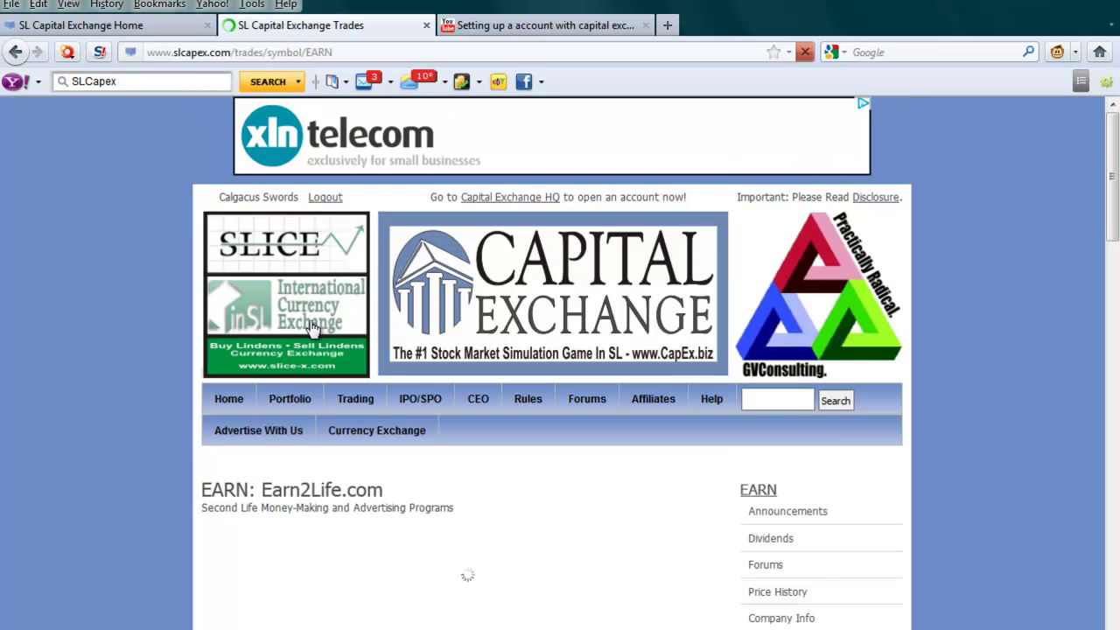
Set up an EARN Market Order as a Buy with a quantity of 100 shares
scroll(312, 325, "down", 4)
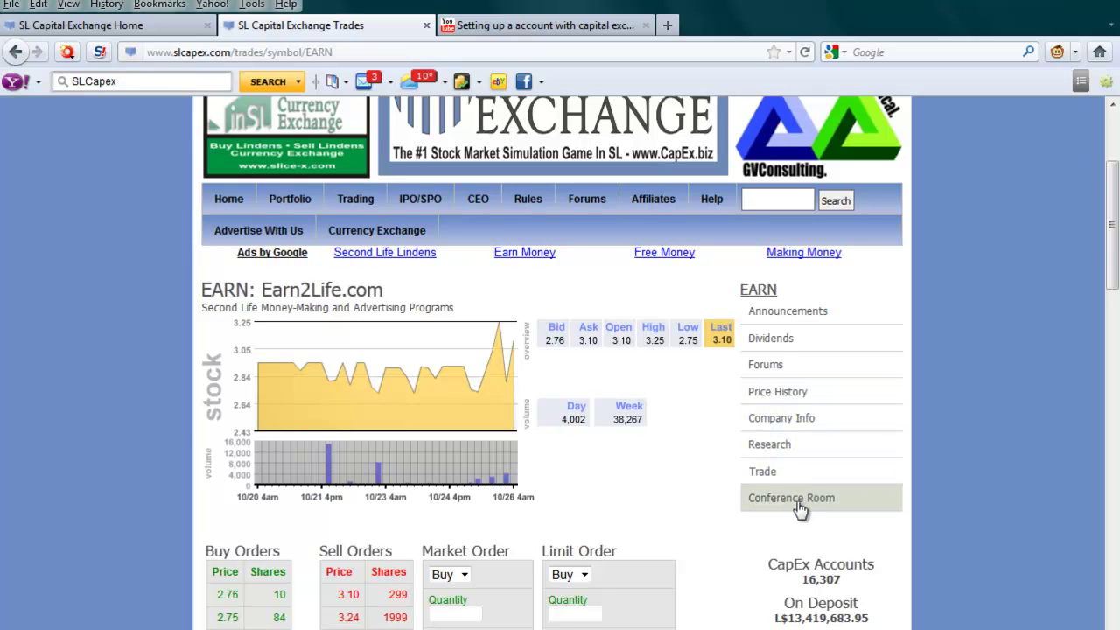
scroll(564, 477, "down", 2)
scroll(461, 499, "down", 2)
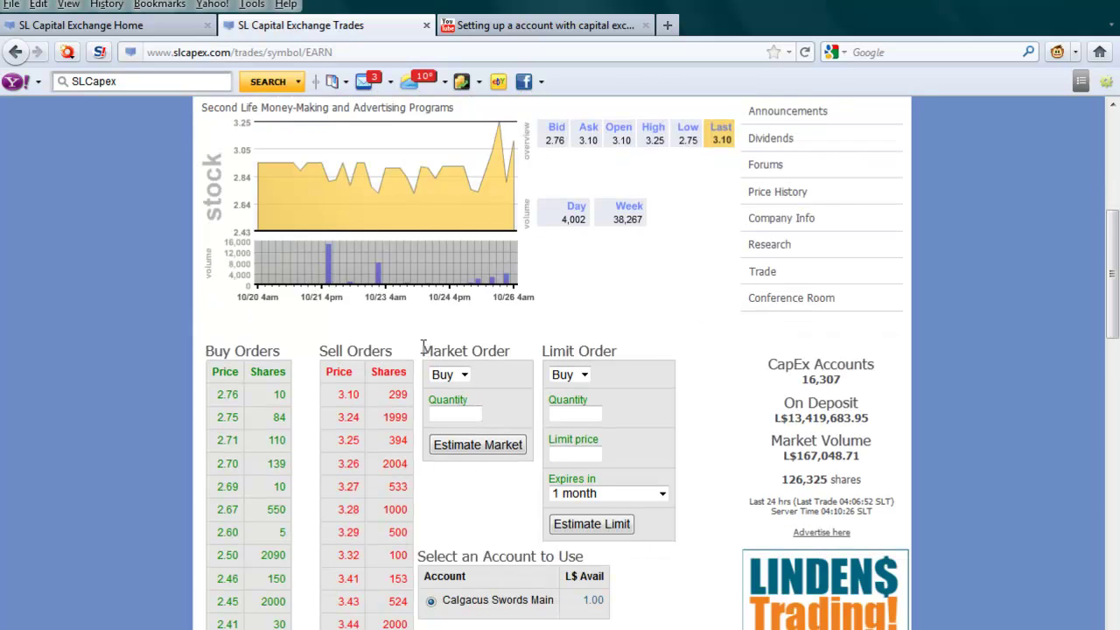
left_click_drag(428, 350, 512, 356)
left_click(467, 376)
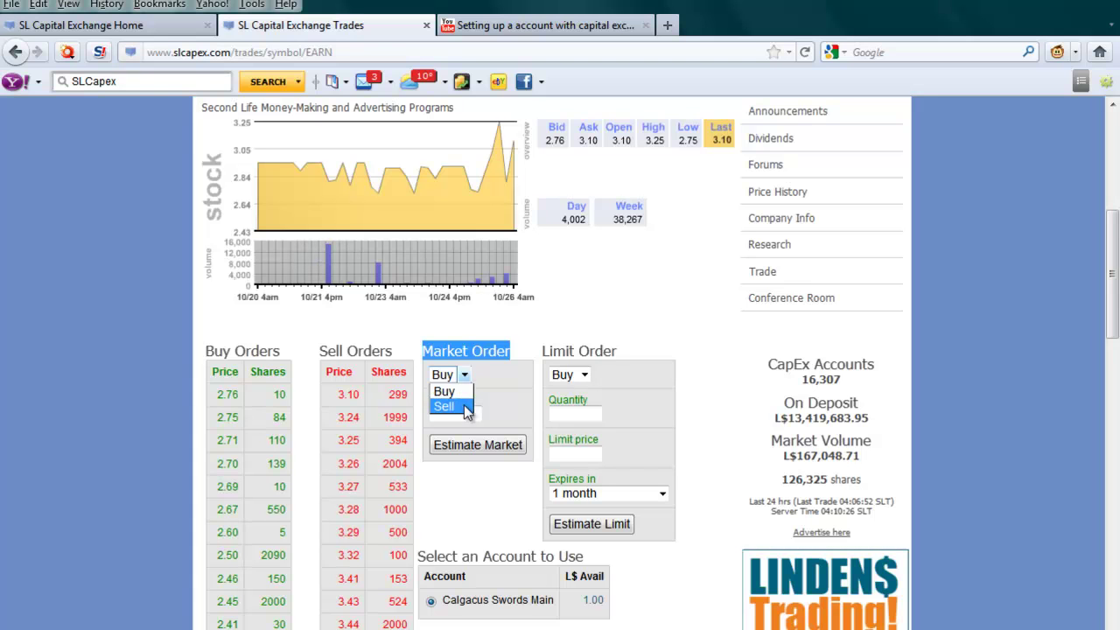
left_click(460, 393)
left_click(456, 418)
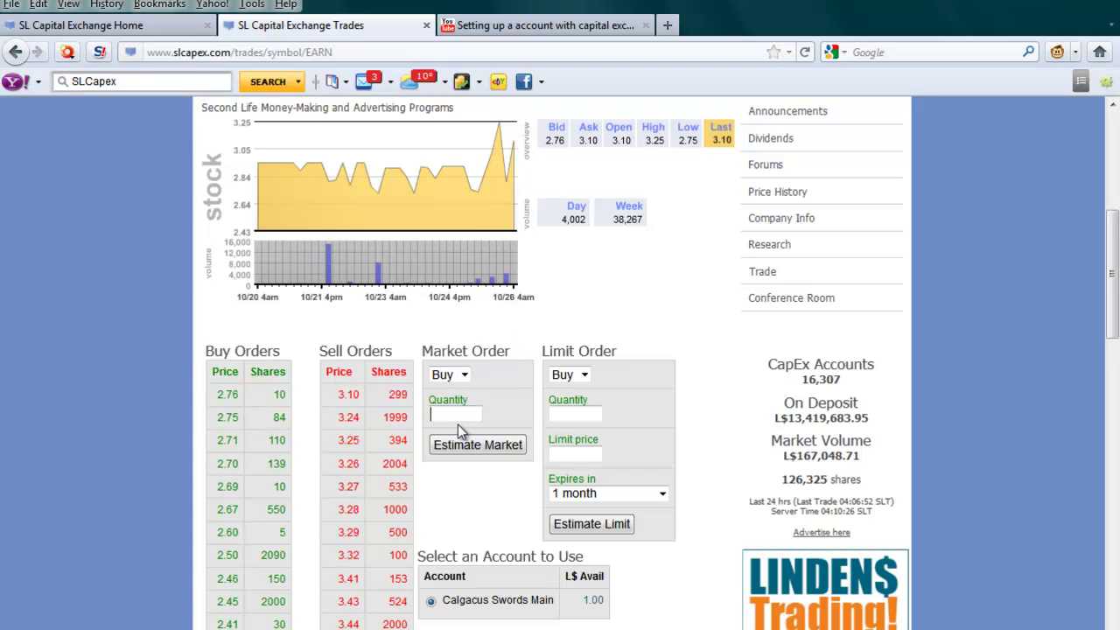
type("100")
left_click_drag(221, 375, 294, 379)
left_click(274, 418)
scroll(255, 434, "down", 2)
scroll(254, 435, "down", 2)
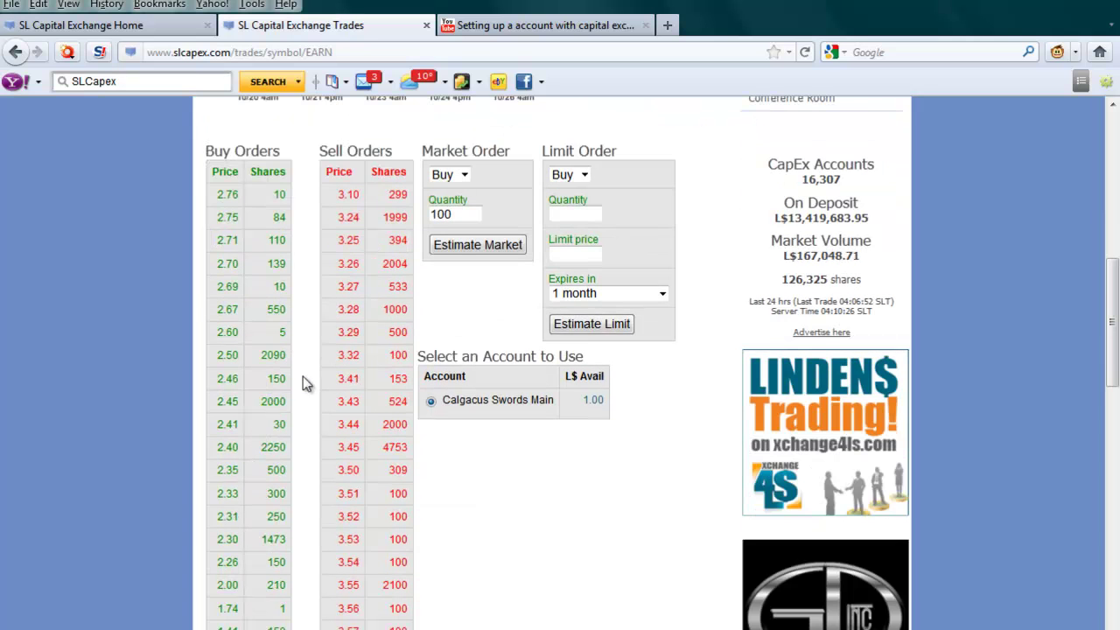
scroll(281, 398, "up", 4)
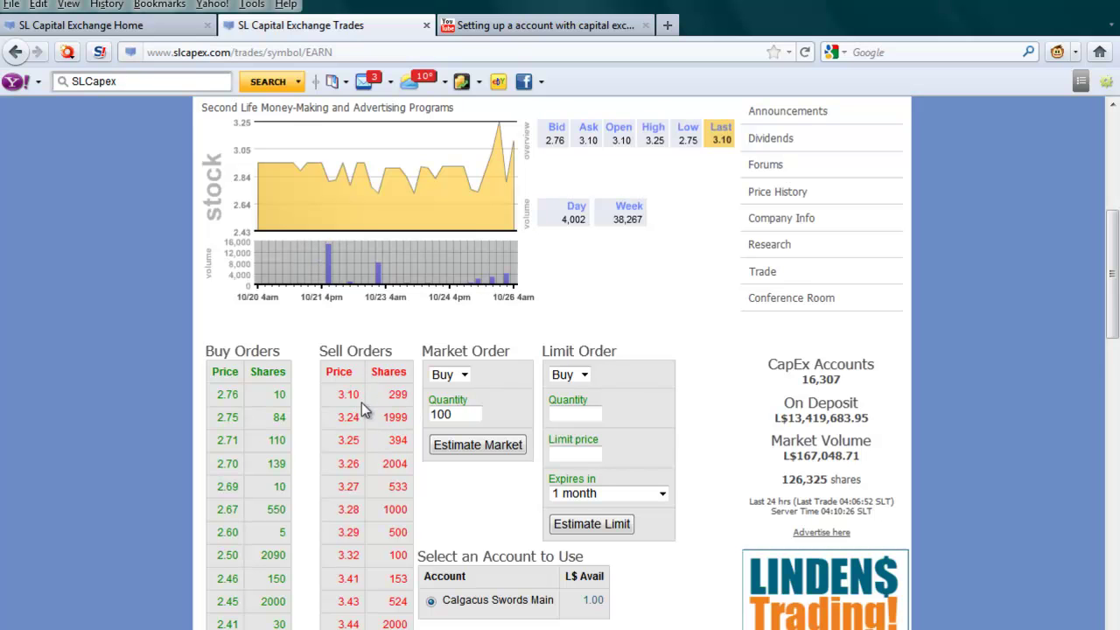
scroll(358, 403, "down", 2)
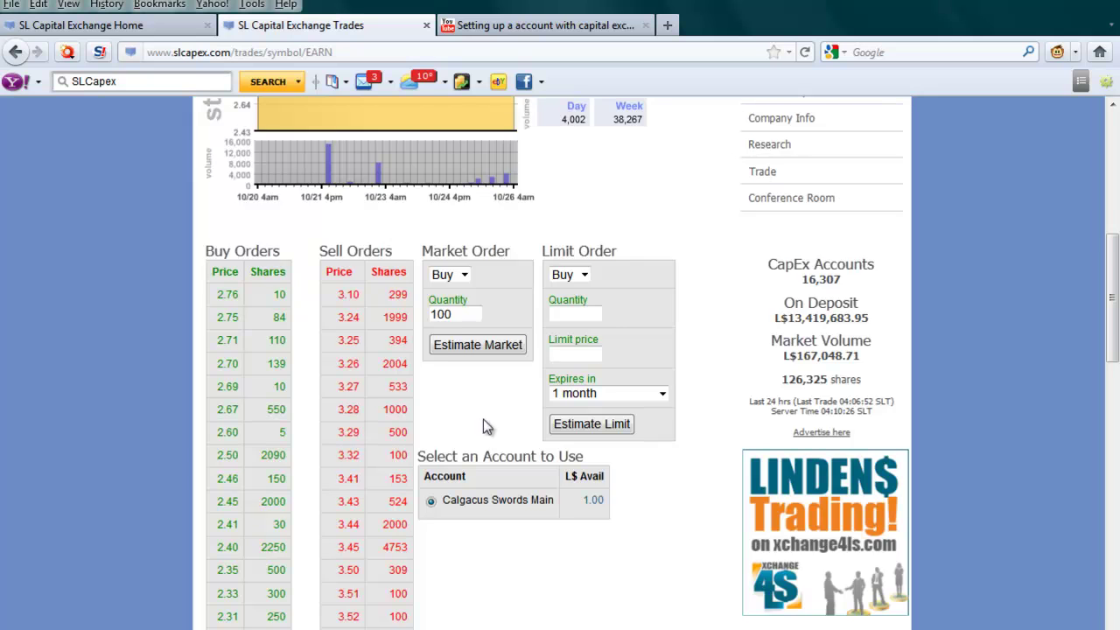
scroll(488, 438, "up", 2)
left_click(464, 374)
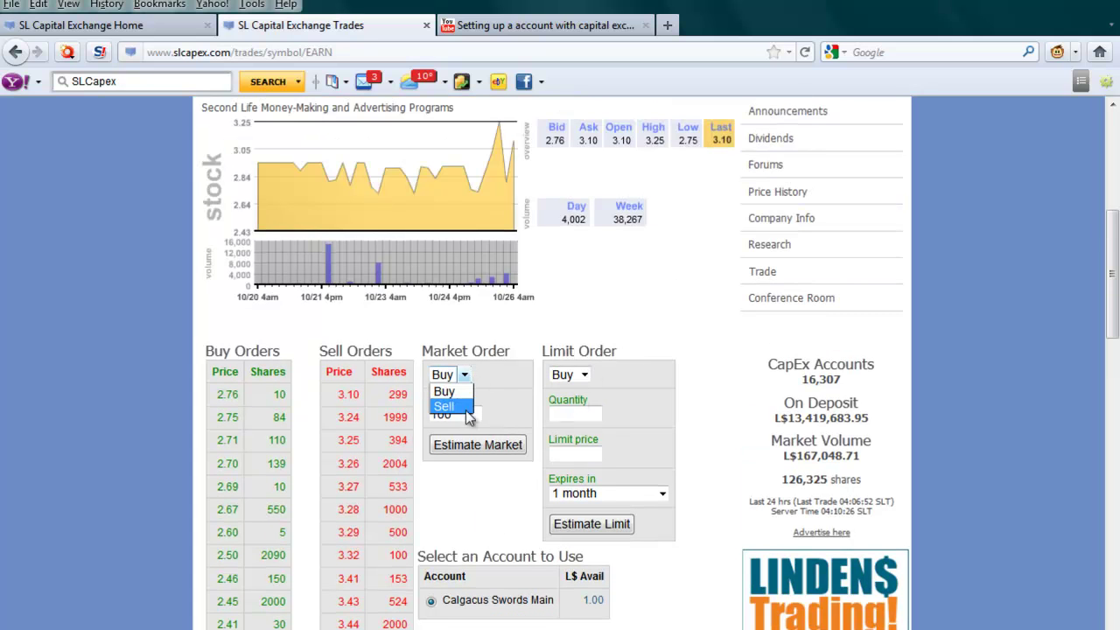
left_click(444, 391)
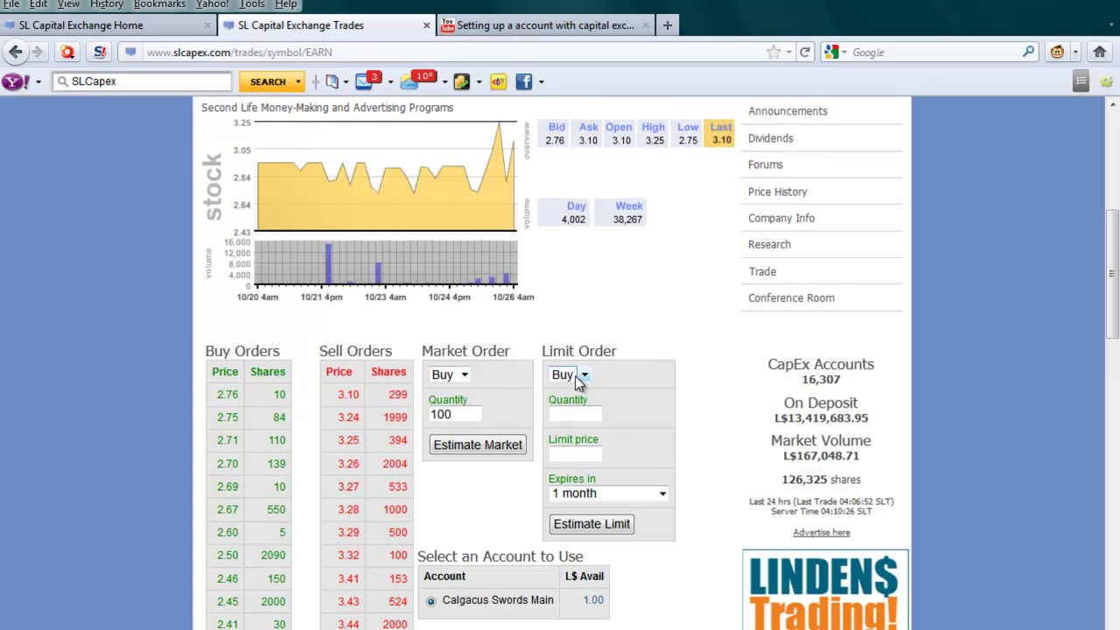
left_click(577, 376)
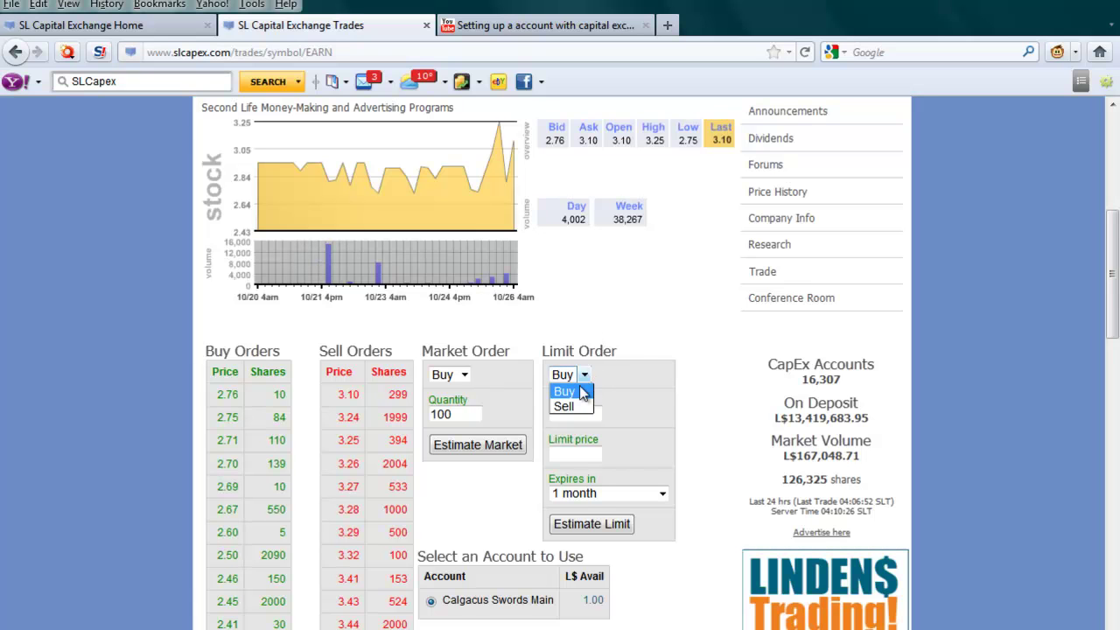
left_click(623, 403)
left_click(584, 413)
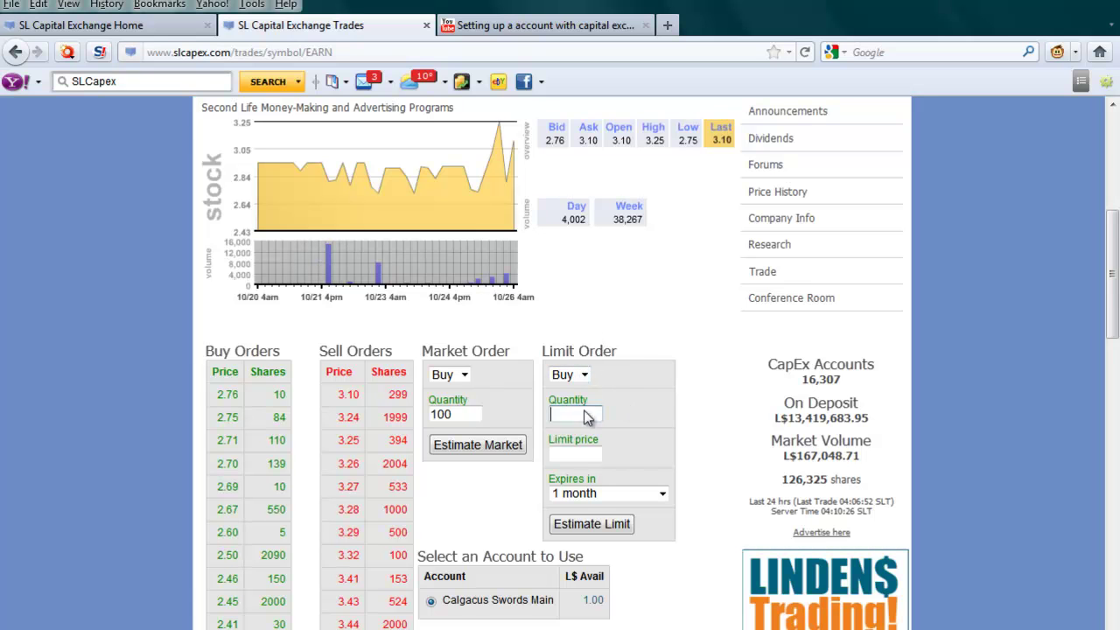
left_click(586, 451)
scroll(613, 420, "down", 2)
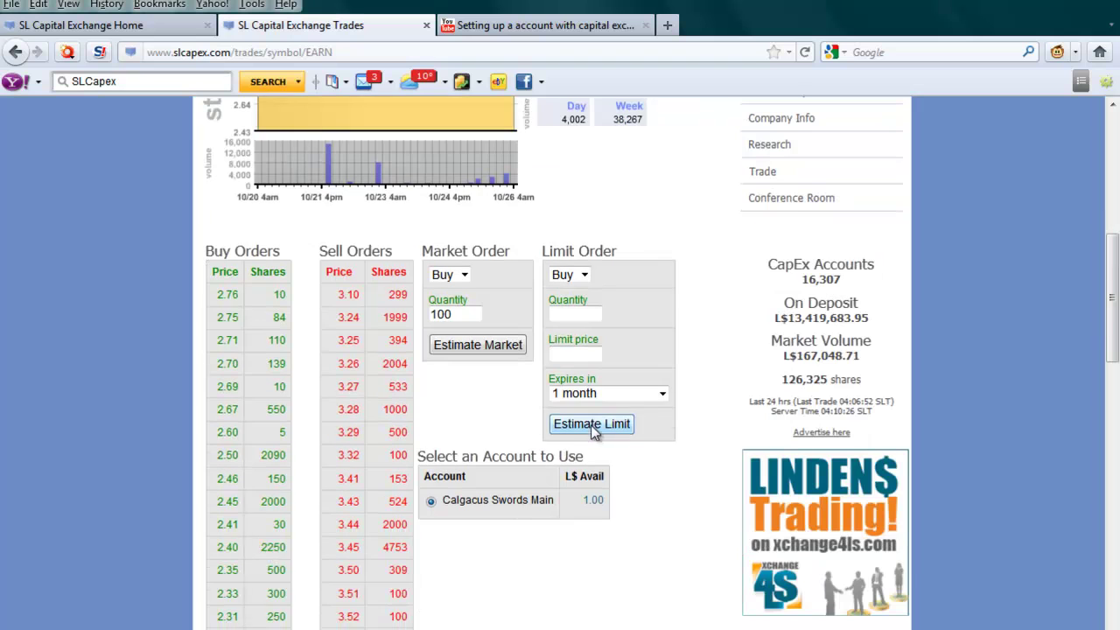
left_click(647, 394)
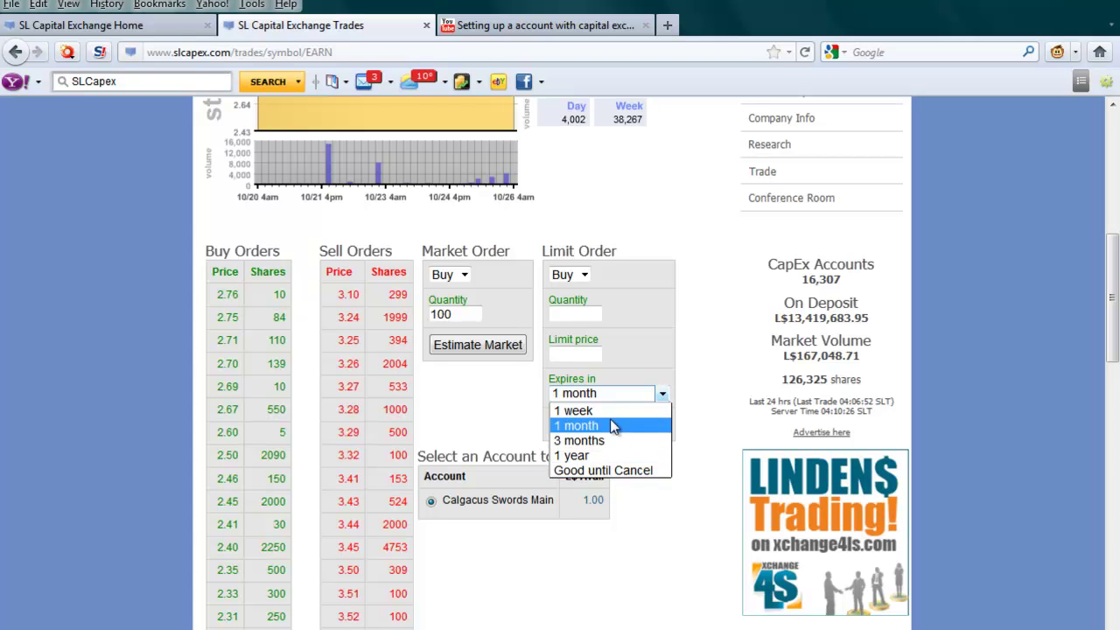
left_click(637, 338)
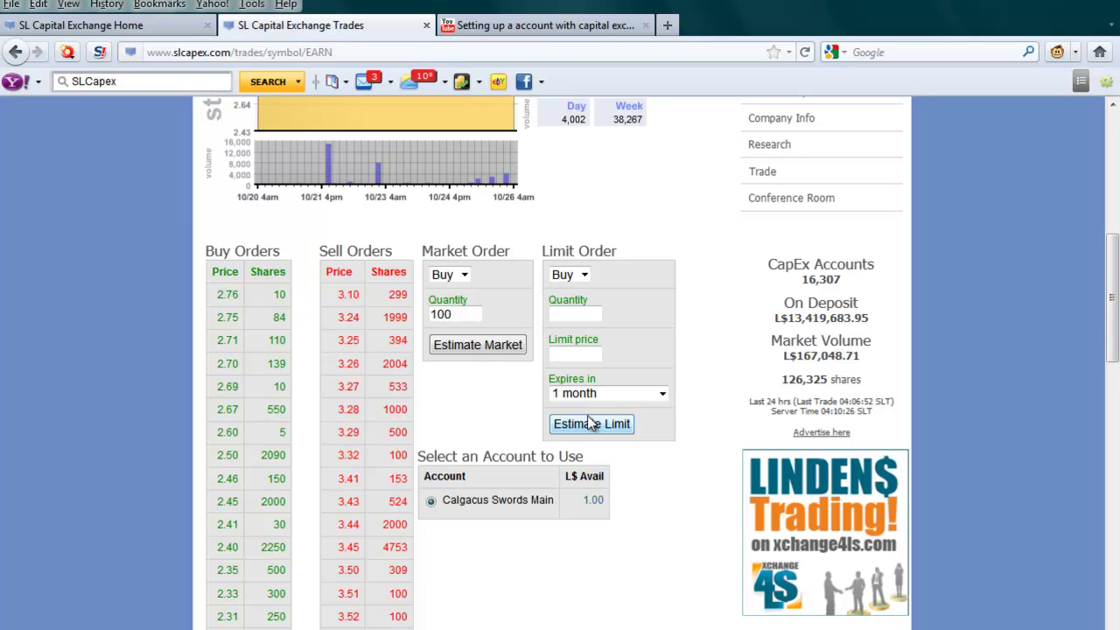
scroll(678, 389, "up", 5)
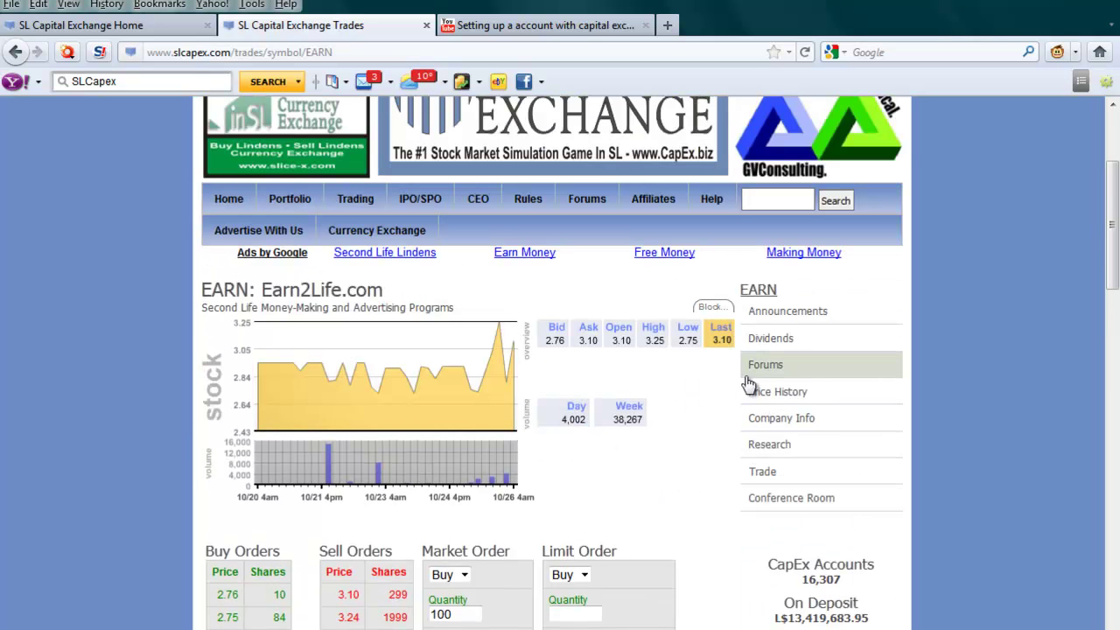
scroll(719, 464, "down", 7)
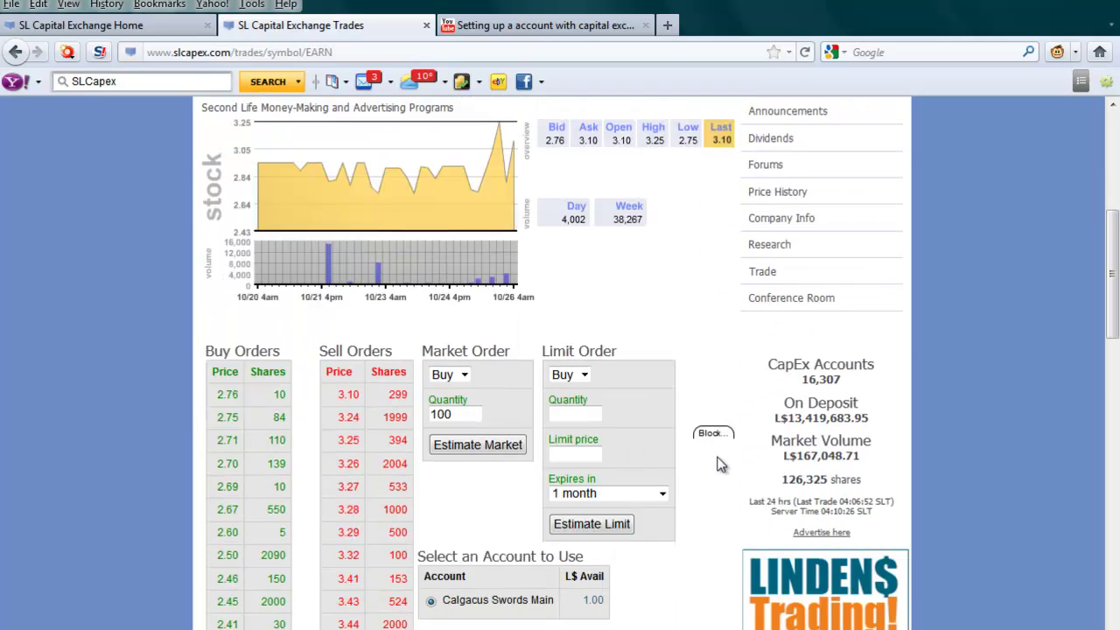
scroll(461, 479, "down", 14)
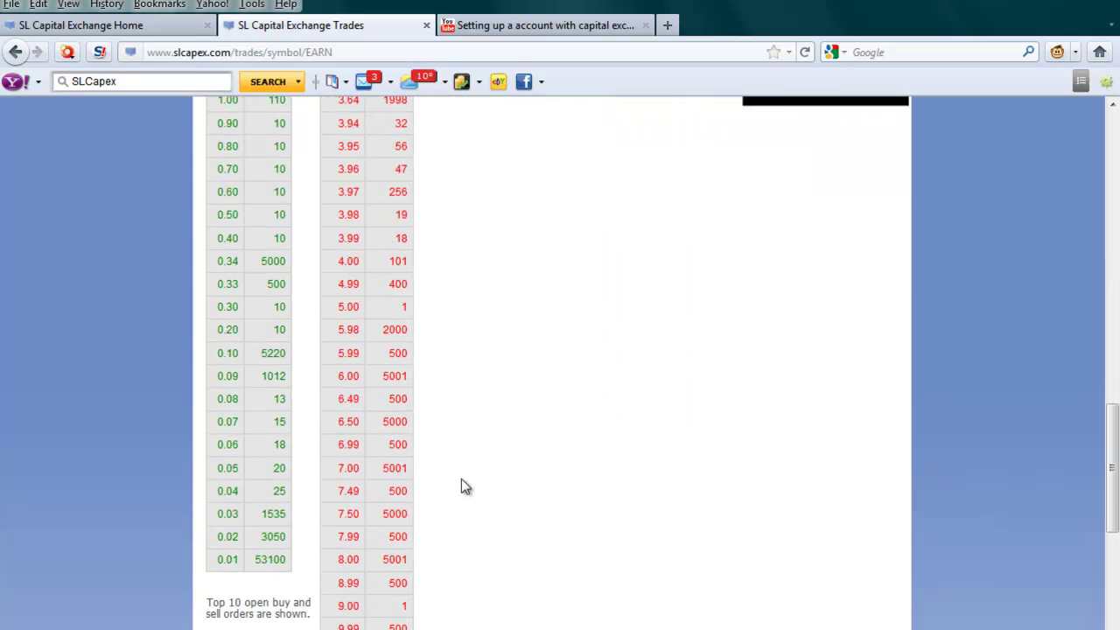
scroll(461, 478, "down", 4)
scroll(461, 479, "up", 2)
scroll(461, 480, "up", 4)
scroll(465, 488, "up", 8)
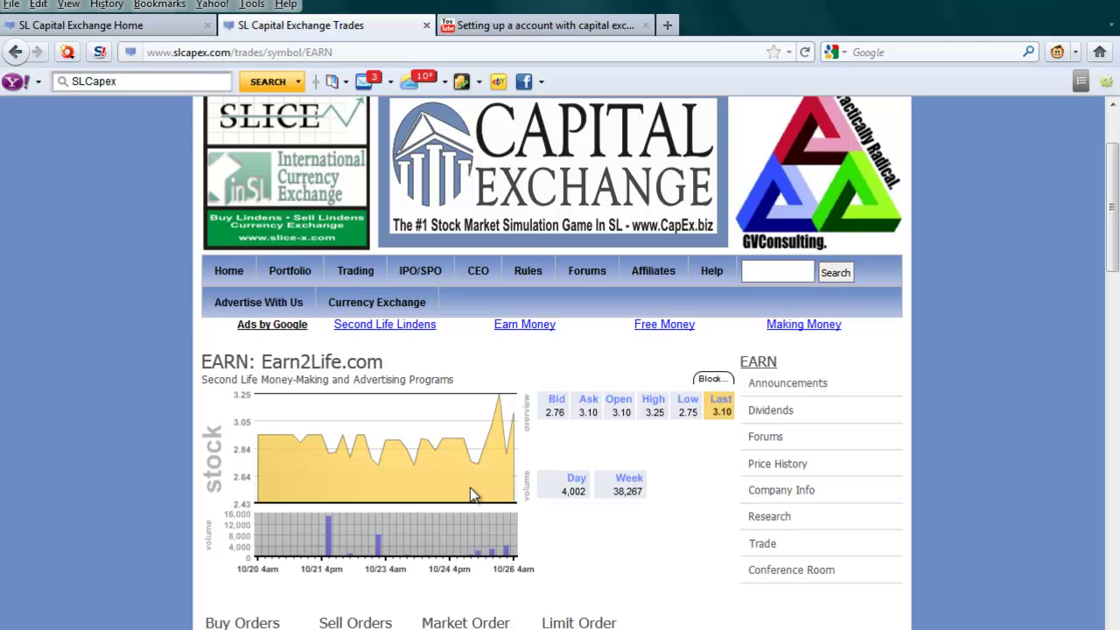
scroll(443, 464, "down", 4)
scroll(445, 463, "up", 4)
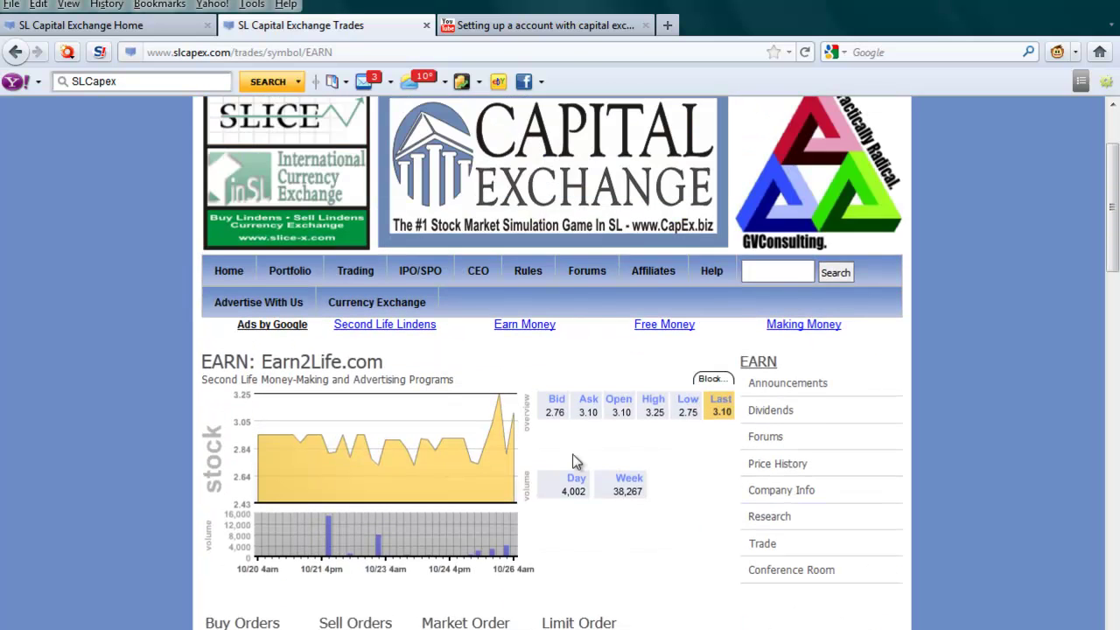